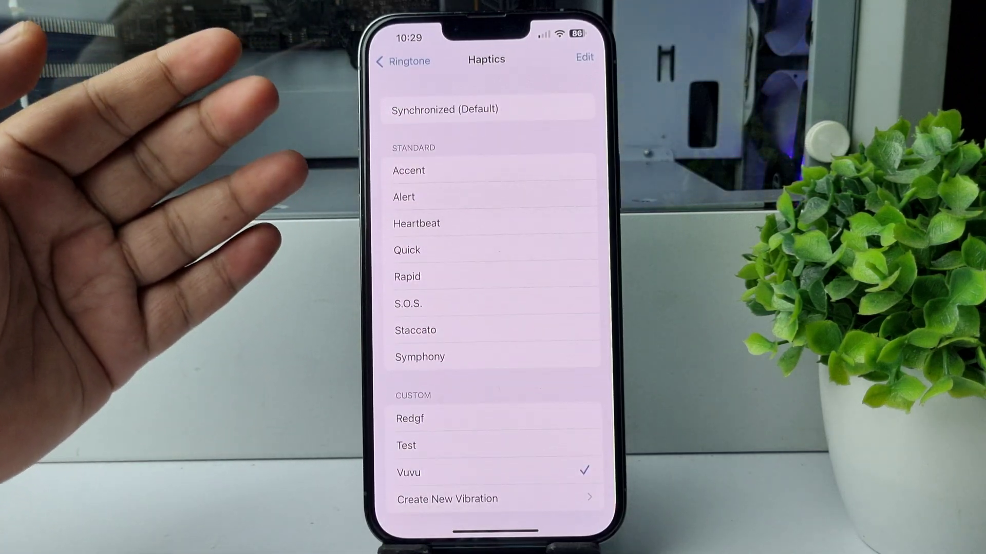
scroll(485, 385, down, 2)
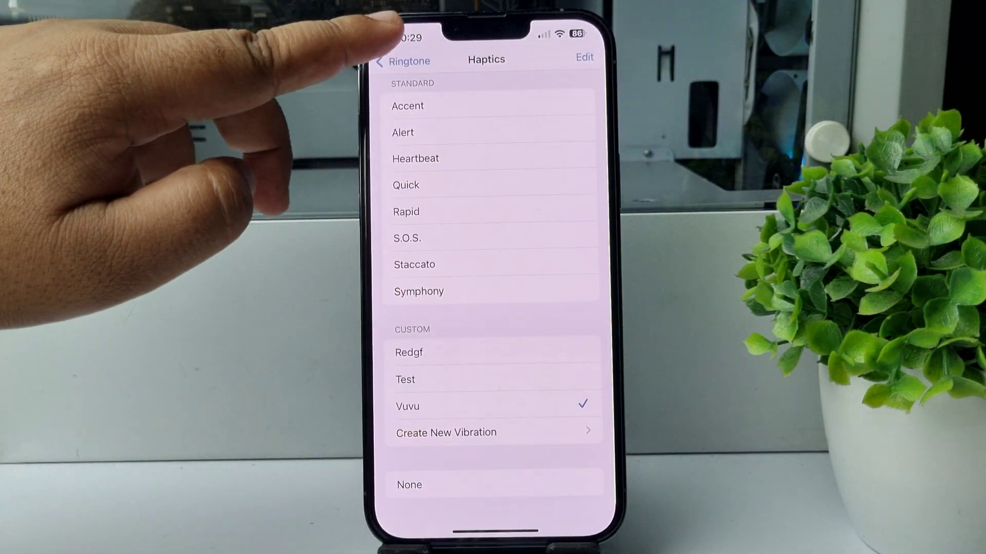
- Go back to the Ringtone screen, where Haptics now reads Vuvu
click(402, 60)
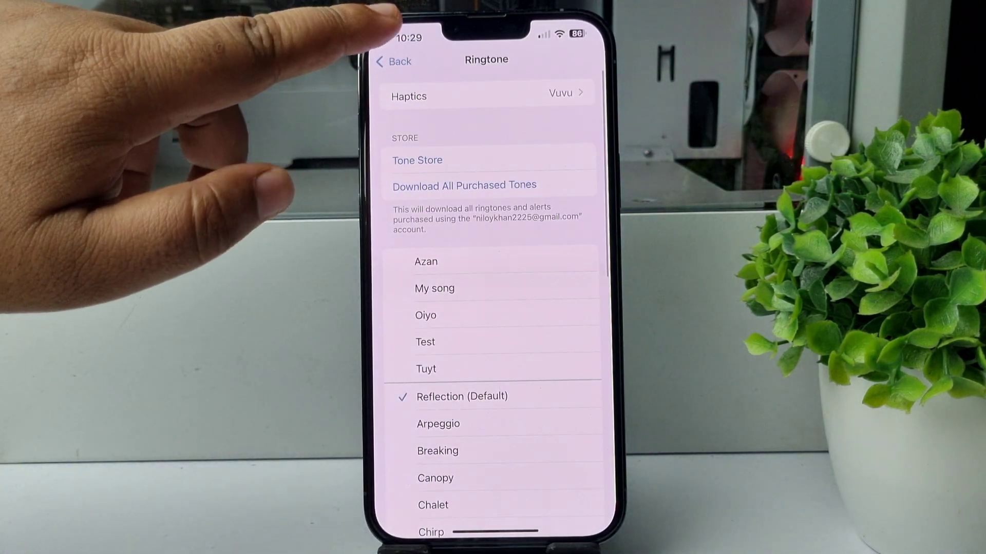
- View the Text Tone haptic patterns without changing them, then return to Sounds & Haptics
click(394, 61)
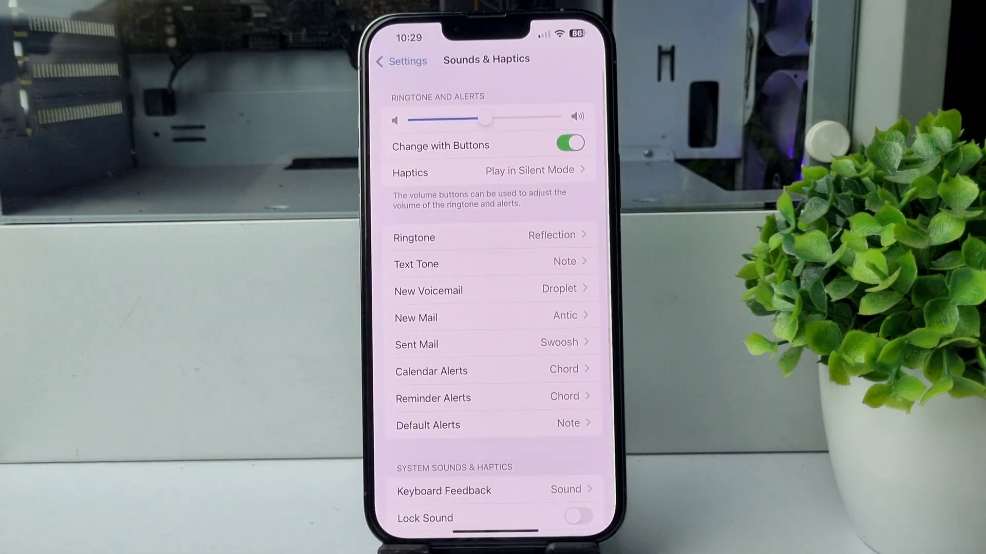
click(432, 263)
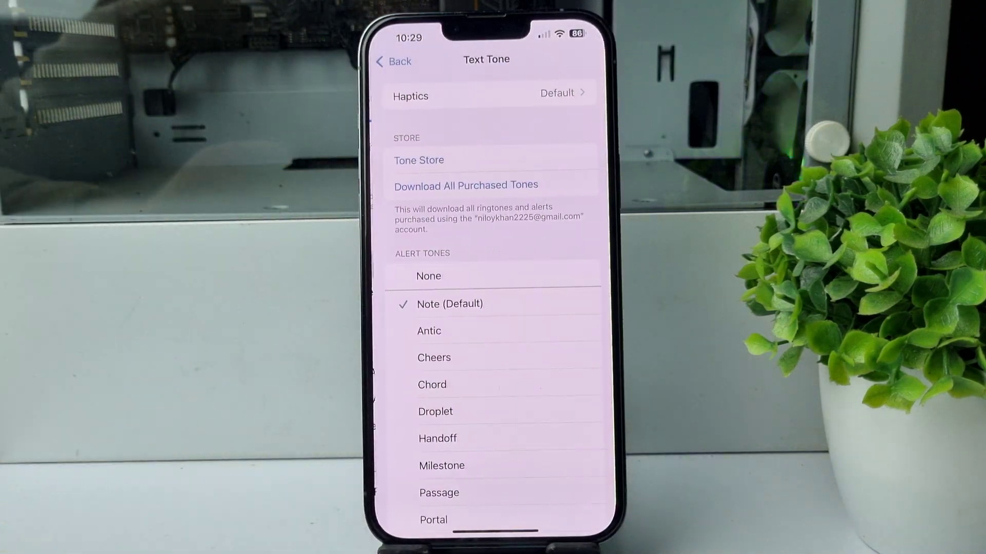
click(485, 94)
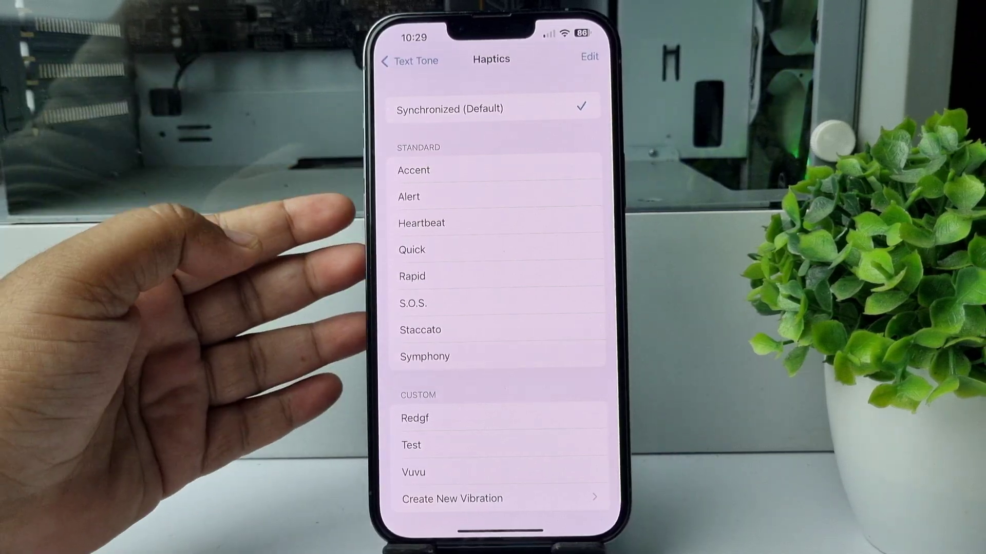
click(409, 60)
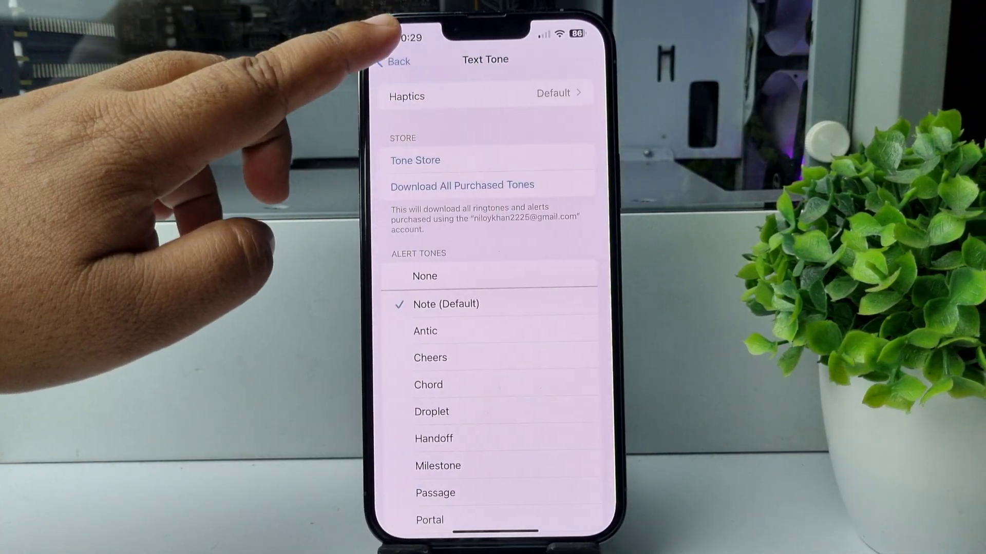
click(397, 61)
scroll(489, 308, down, 3)
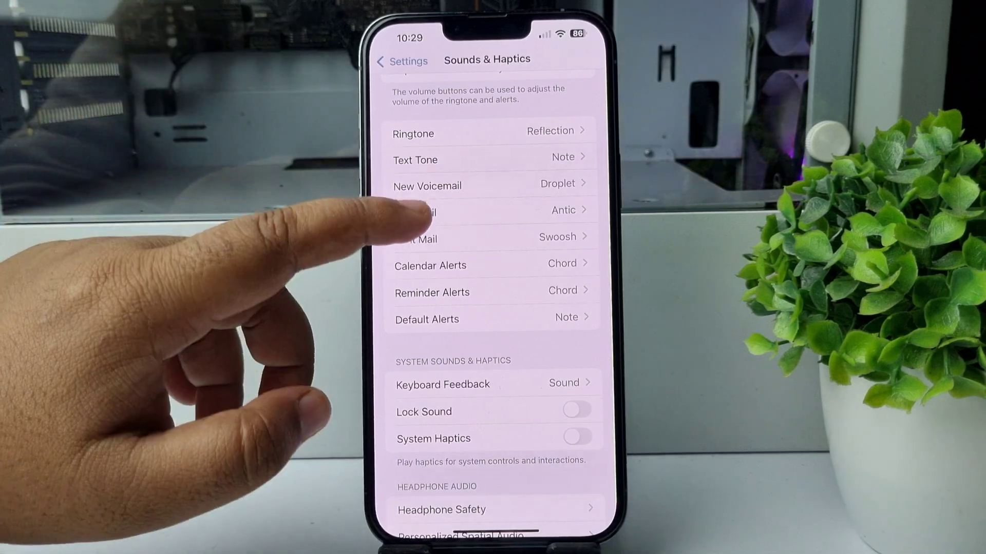
scroll(489, 309, up, 1)
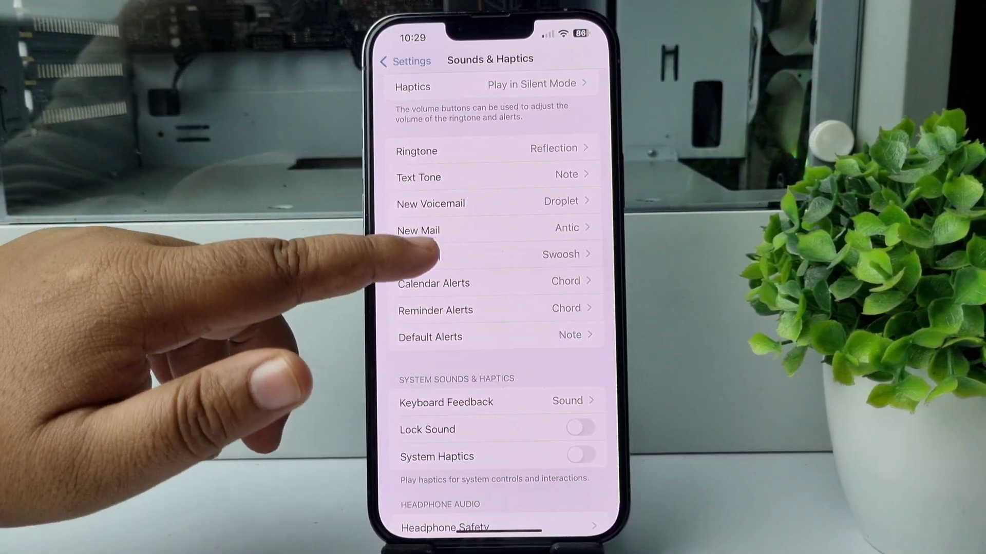
- View the New Mail haptic patterns, leaving Antic unchanged, and return to the overview
click(493, 230)
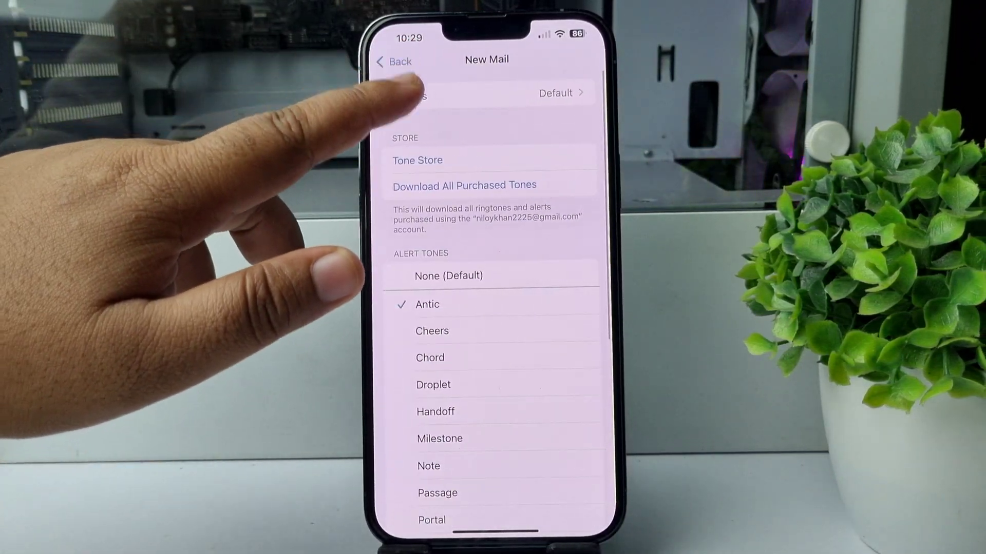
click(485, 94)
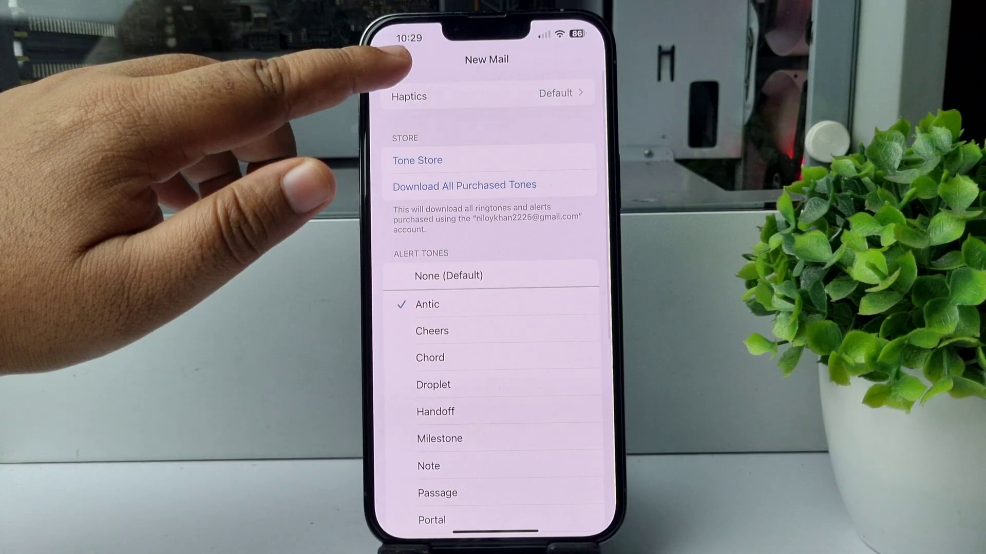
click(393, 61)
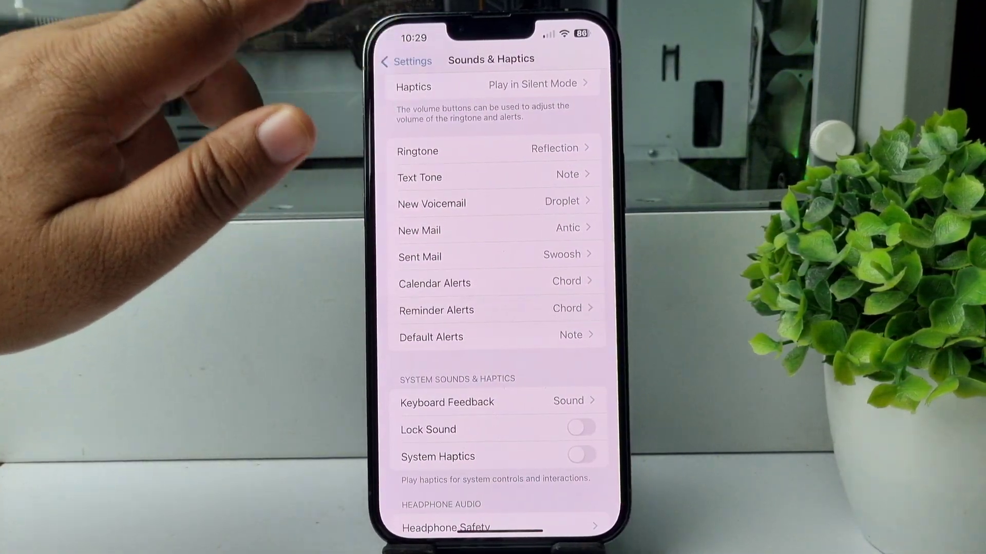
- Go back to the top of the main Settings list and open Accessibility
click(408, 61)
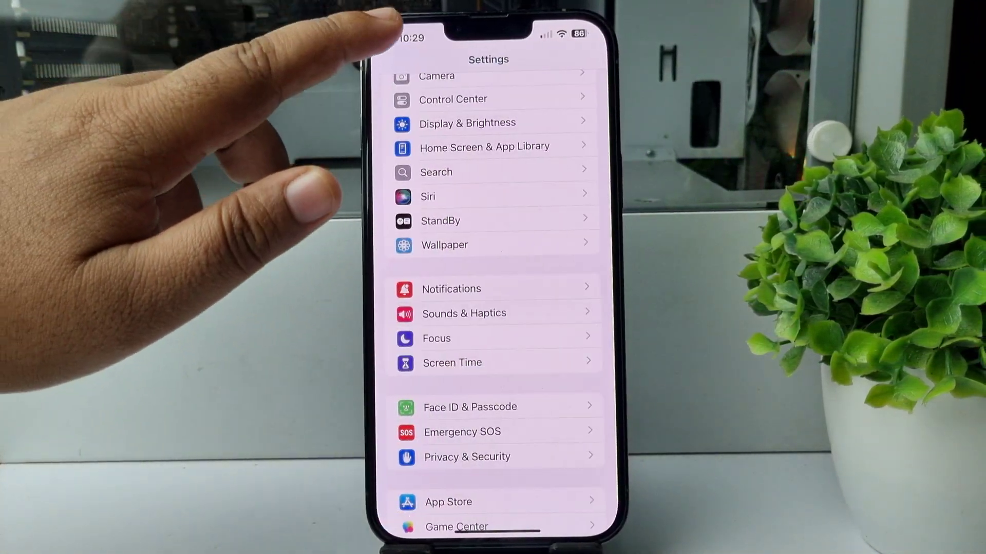
click(487, 39)
mouse_move(462, 385)
mouse_down()
mouse_move(463, 231)
mouse_move(462, 424)
mouse_up()
scroll(494, 385, down, 3)
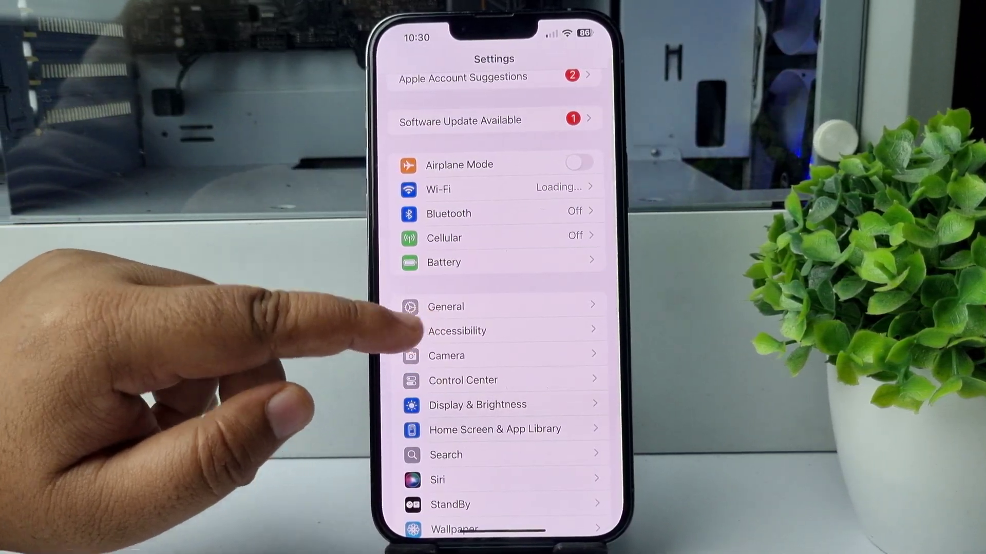
click(457, 331)
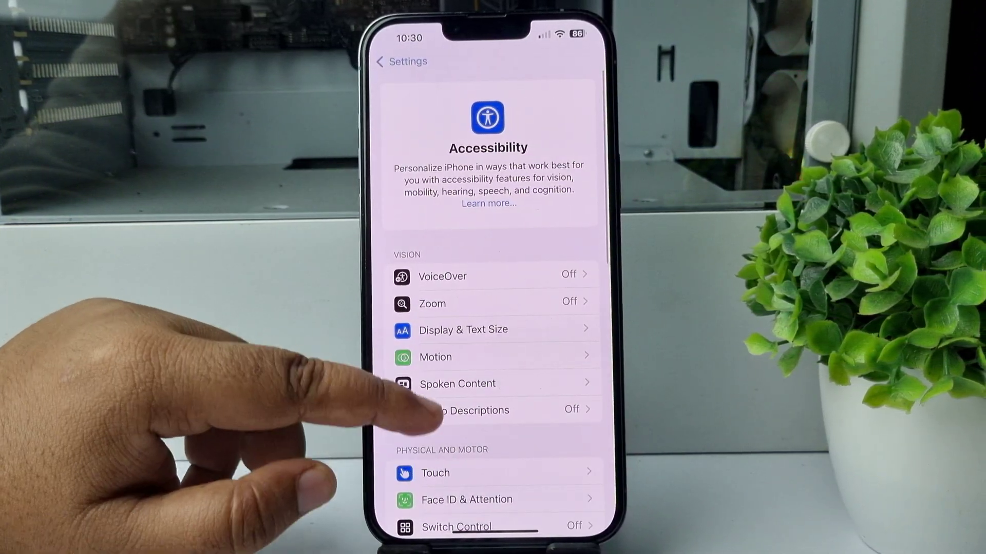
scroll(493, 385, down, 5)
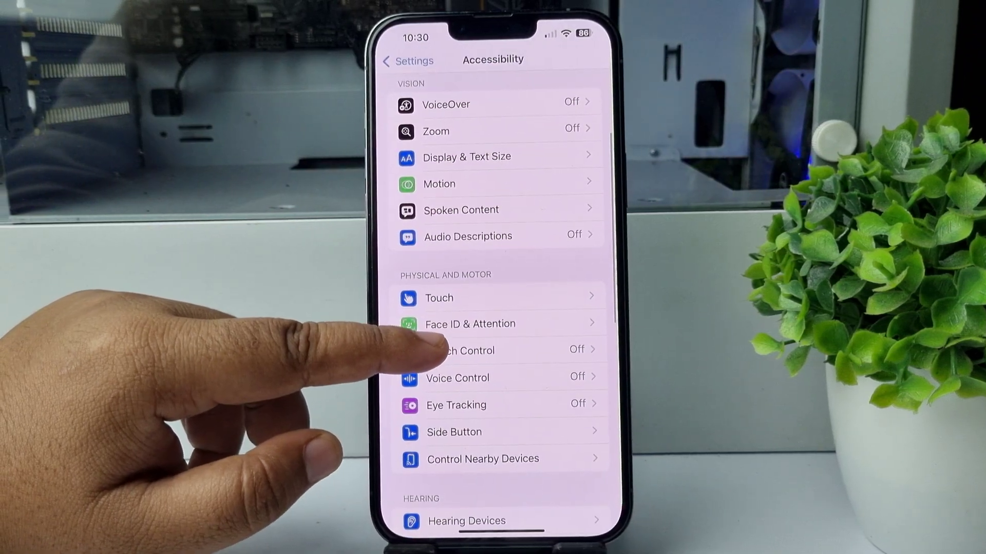
scroll(493, 308, up, 3)
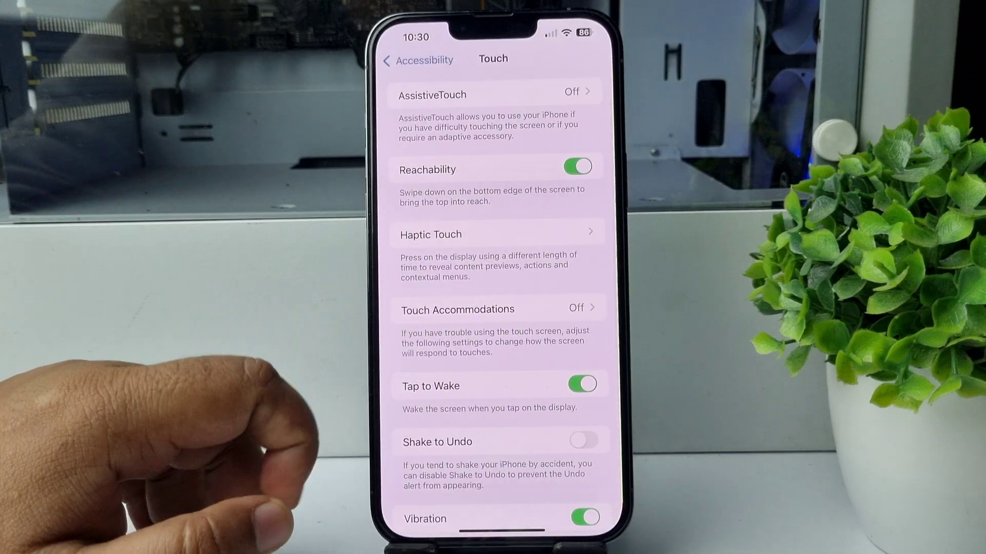
scroll(493, 347, down, 4)
scroll(493, 347, down, 3)
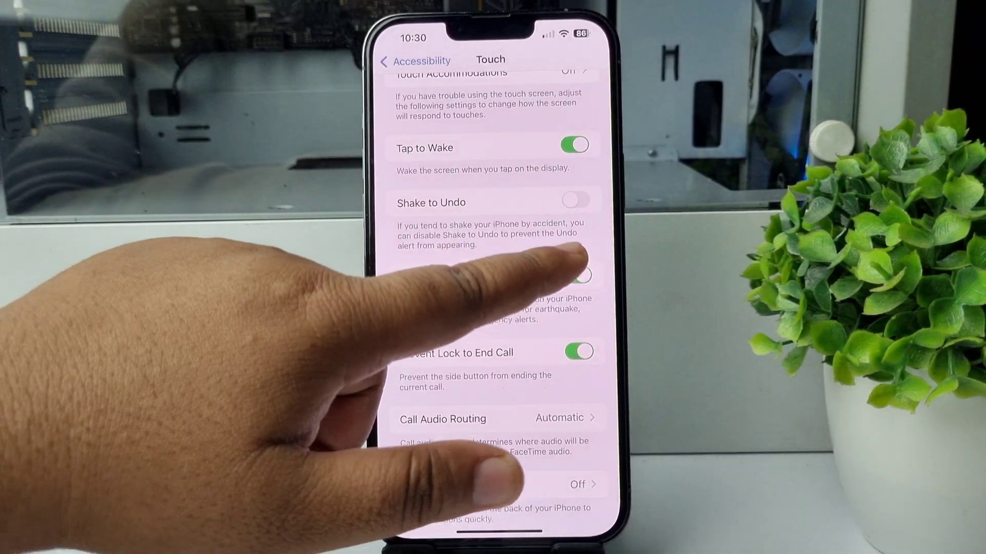
click(581, 274)
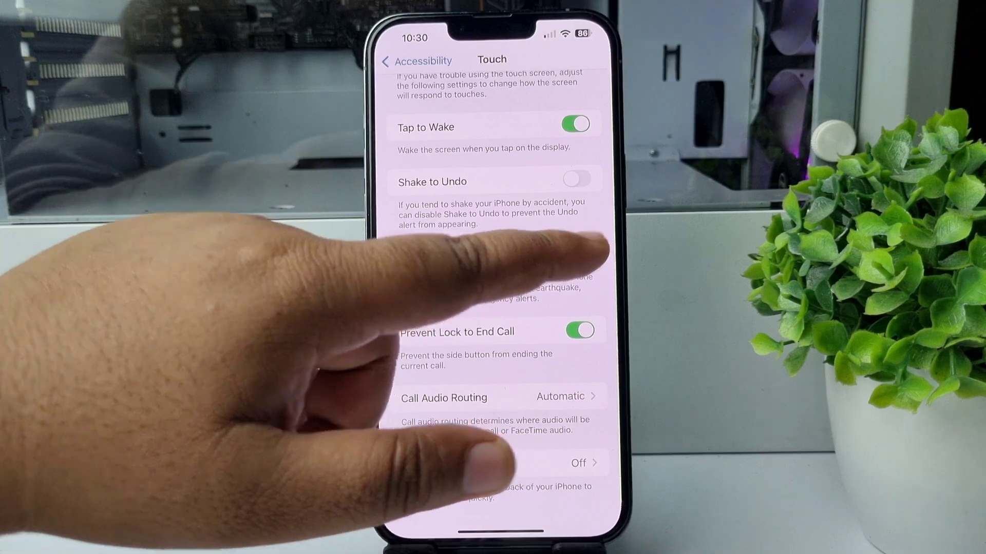
click(581, 254)
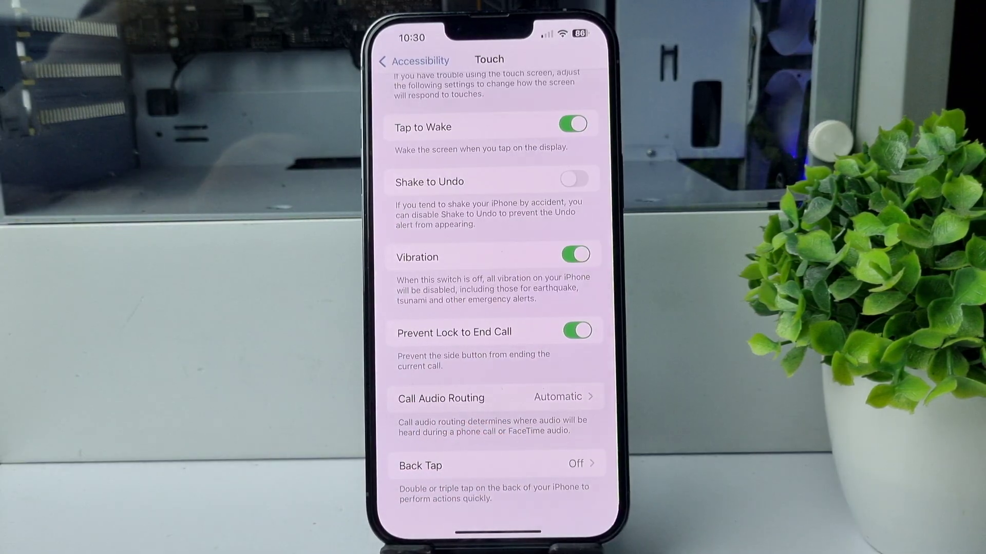